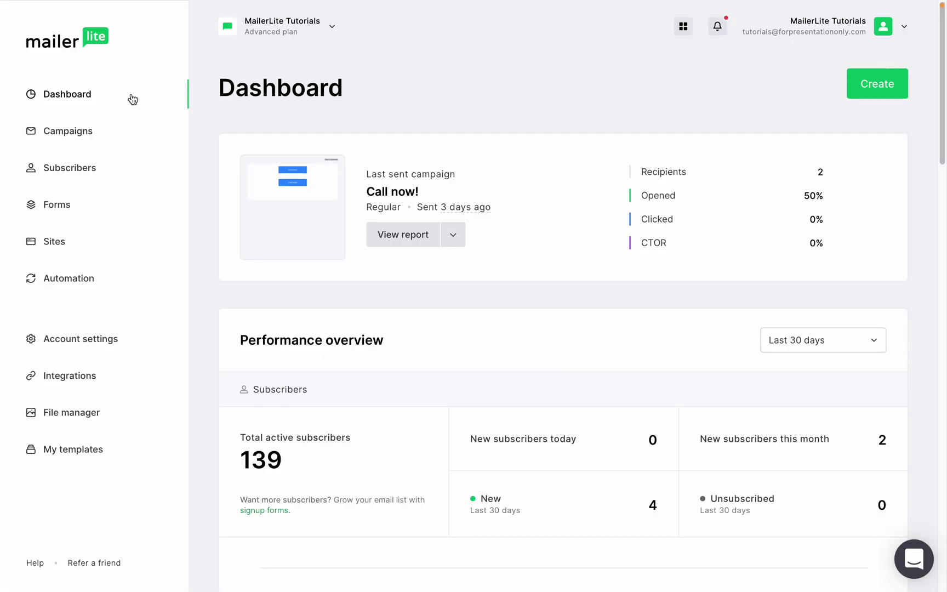
Step: Create a new site named 'Stripe Block Demo' and assign it all subscriber groups
{"action": "left_click", "coordinate": [54, 240]}
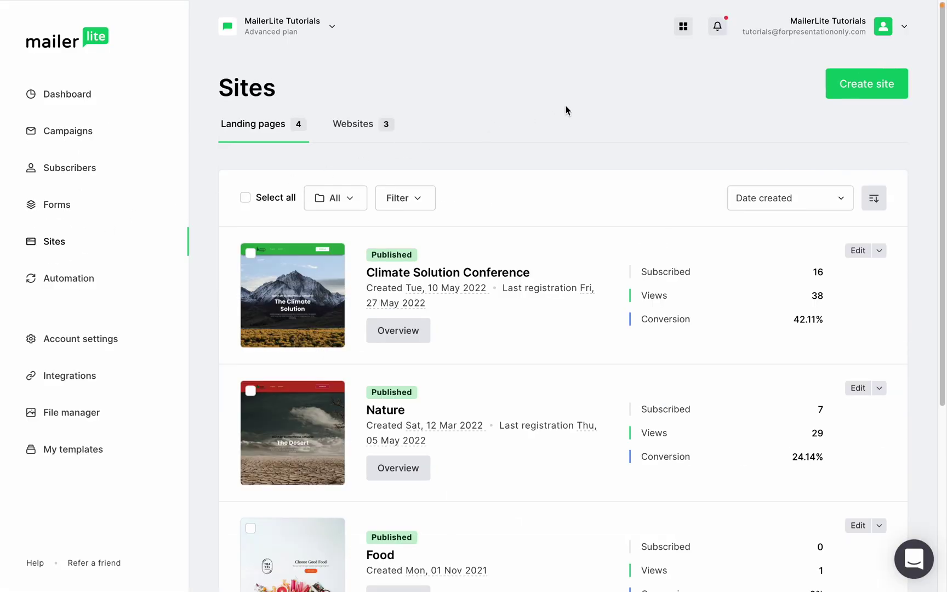
{"action": "left_click", "coordinate": [831, 84]}
{"action": "left_click", "coordinate": [398, 234]}
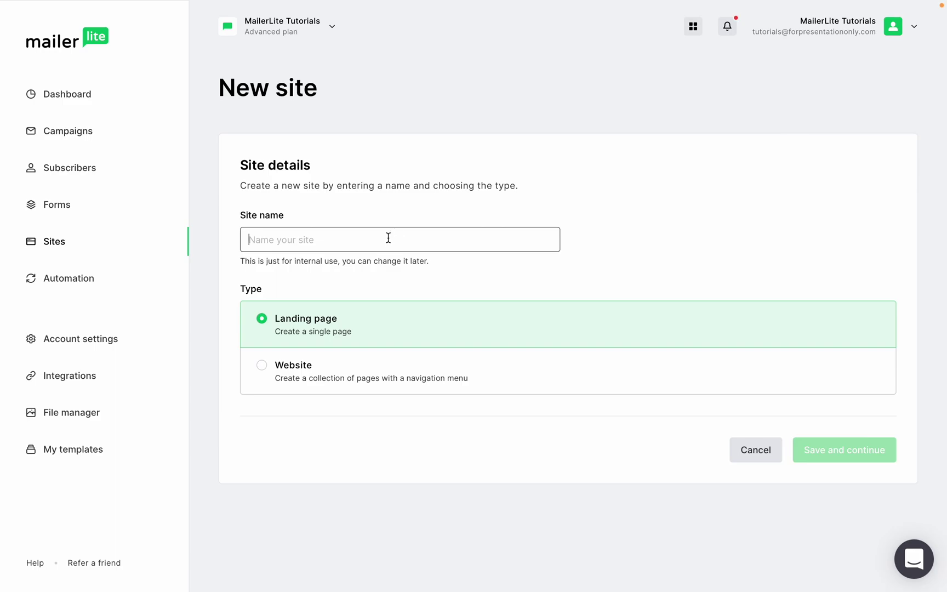
{"action": "type", "text": "Stripe Block Demo"}
{"action": "left_click", "coordinate": [858, 457]}
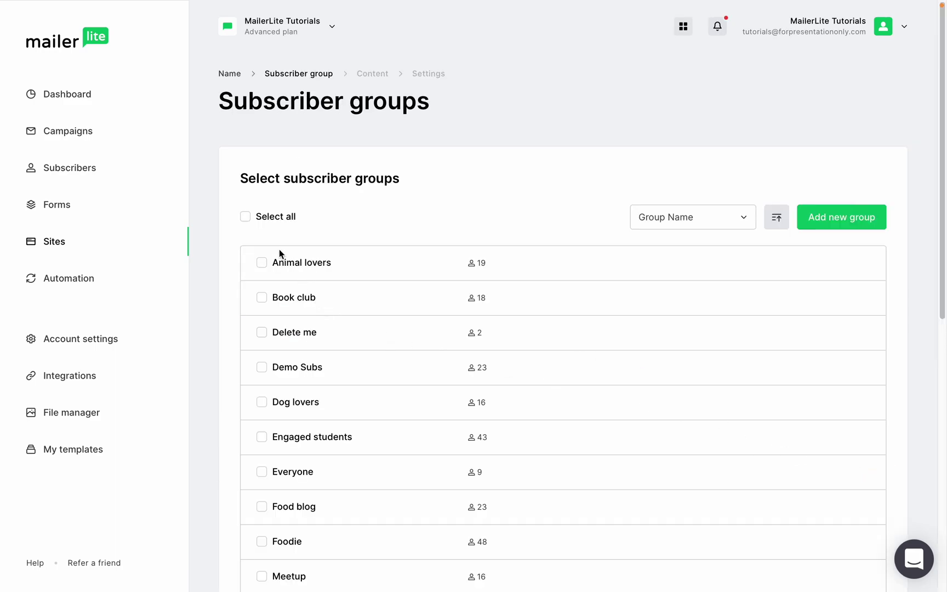
{"action": "left_click", "coordinate": [245, 217]}
{"action": "scroll", "coordinate": [248, 219], "scroll_direction": "down", "scroll_amount": 9}
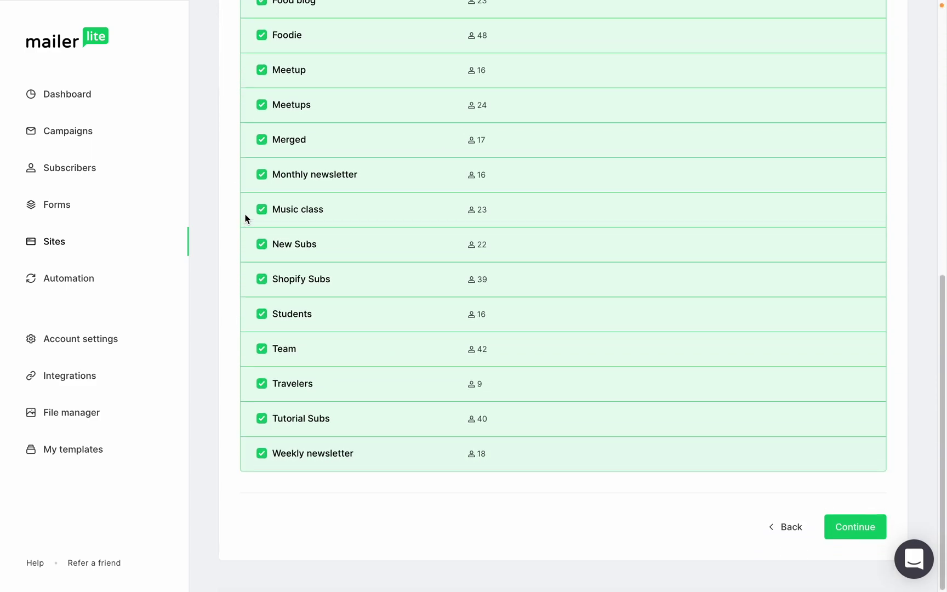
{"action": "left_click", "coordinate": [840, 532]}
Step: Choose the Architecture firm template from the template gallery
{"action": "left_click", "coordinate": [331, 137]}
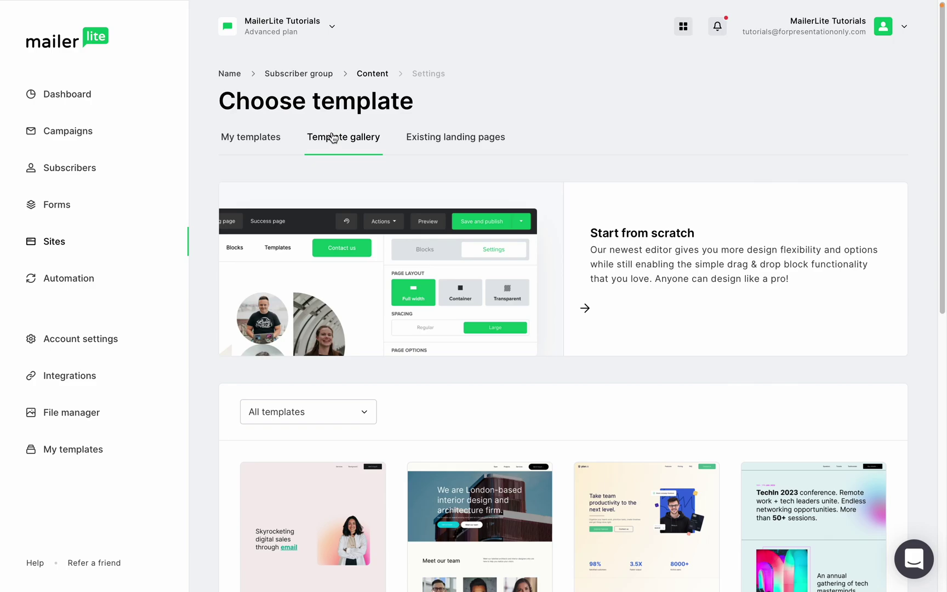
{"action": "scroll", "coordinate": [331, 137], "scroll_direction": "down", "scroll_amount": 5}
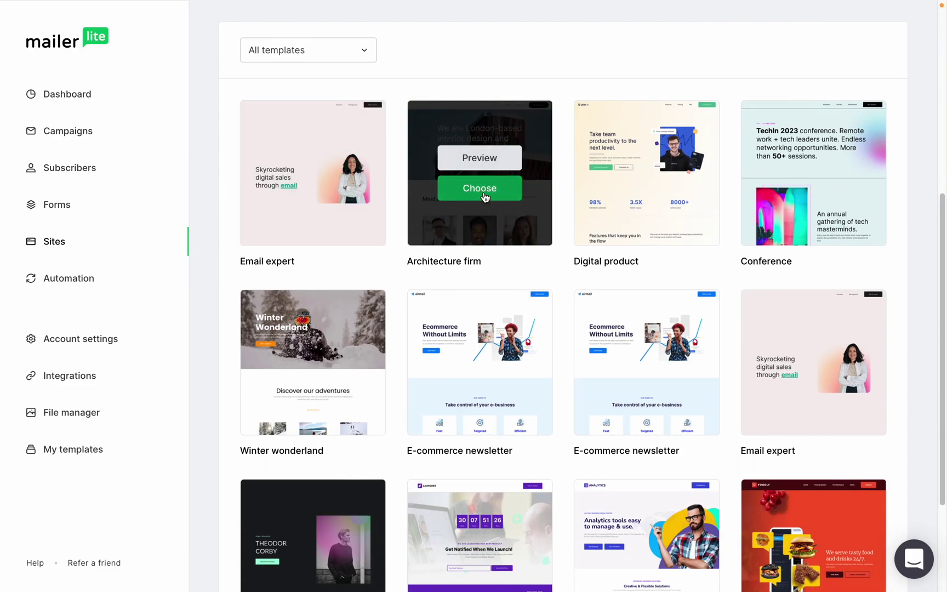
{"action": "left_click", "coordinate": [479, 189]}
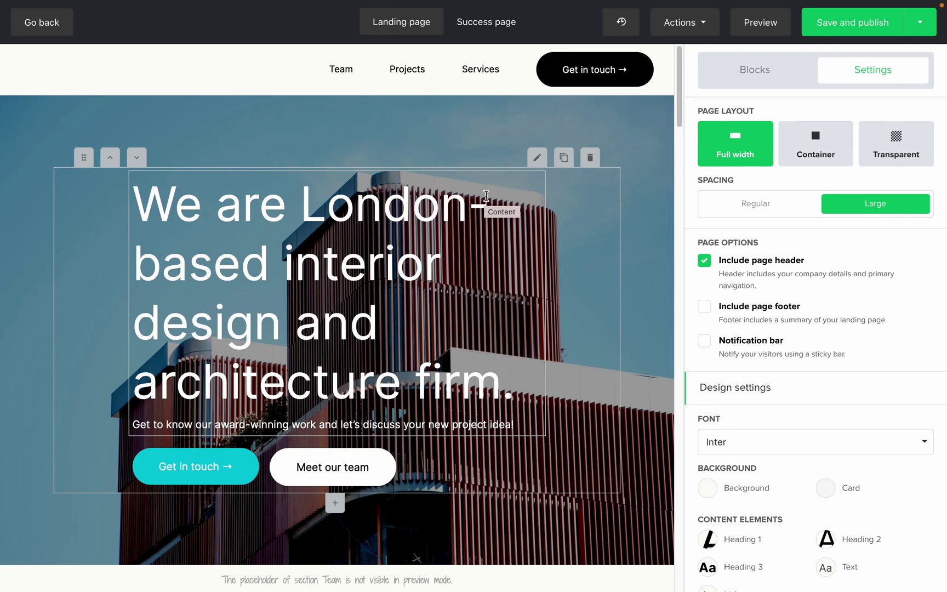
Step: Drag a Recurring purchase block from the Products and subscriptions blocks to just below the hero
{"action": "left_click", "coordinate": [759, 76]}
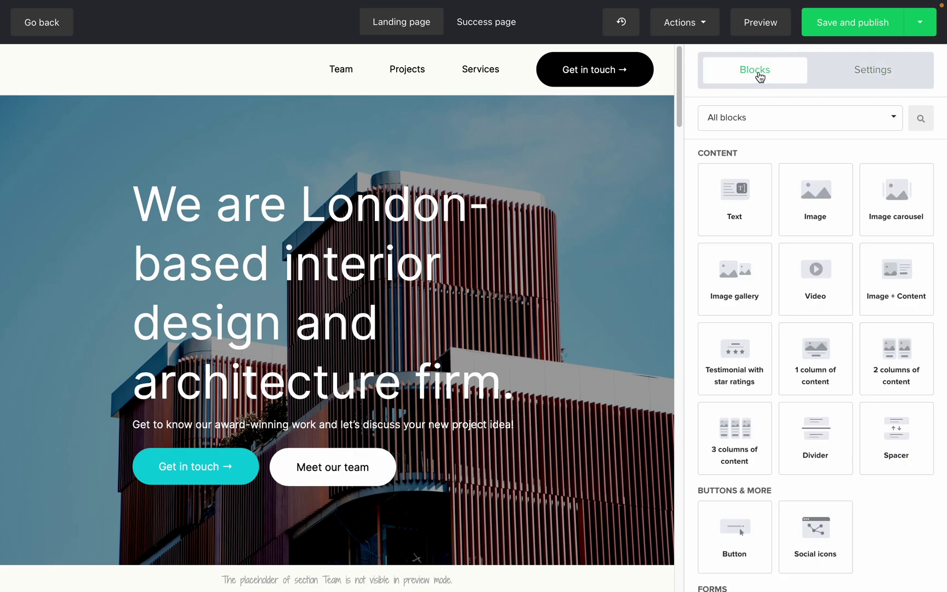
{"action": "left_click", "coordinate": [755, 119]}
{"action": "left_click", "coordinate": [741, 257]}
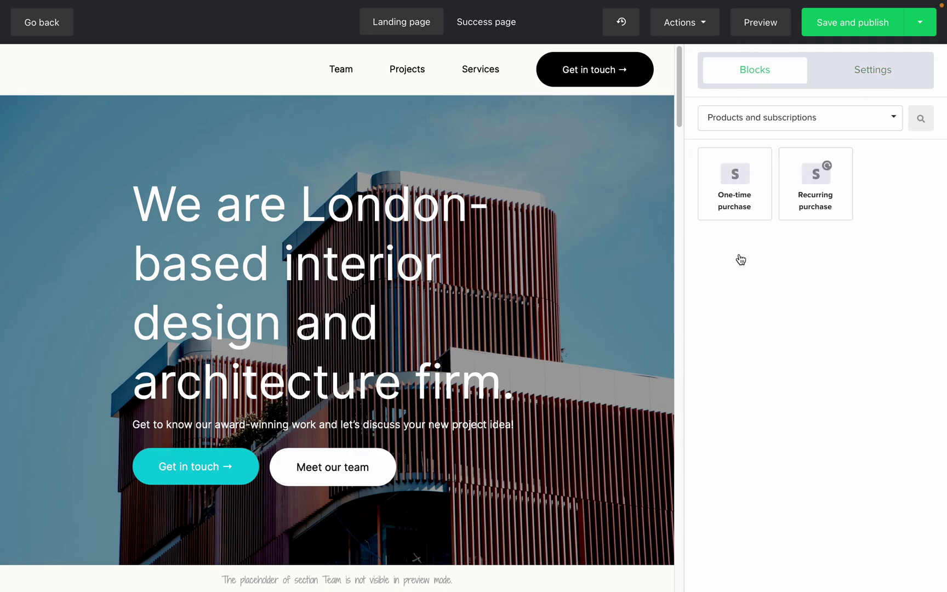
{"action": "left_click_drag", "start_coordinate": [814, 195], "coordinate": [468, 334]}
{"action": "scroll", "coordinate": [601, 307], "scroll_direction": "down", "scroll_amount": 5}
{"action": "scroll", "coordinate": [468, 334], "scroll_direction": "down", "scroll_amount": 1}
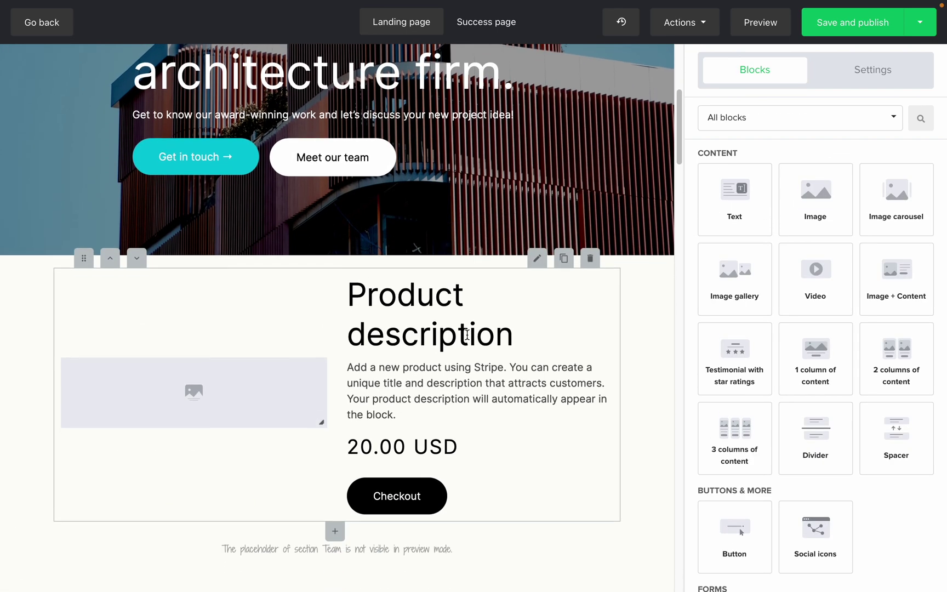
Step: Toggle the recurring purchase block's Include image and Include description options off and back on
{"action": "left_click", "coordinate": [533, 259]}
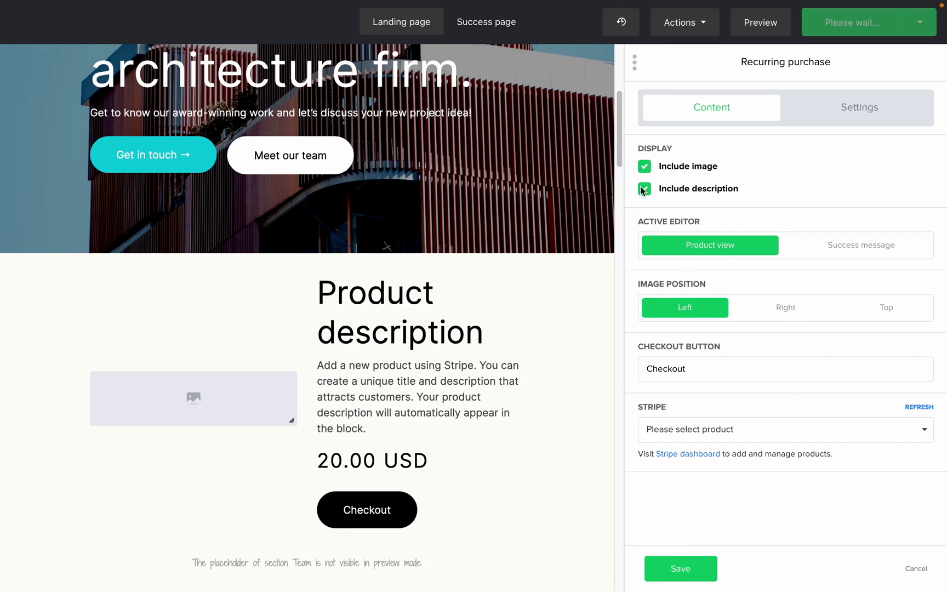
{"action": "left_click", "coordinate": [645, 167]}
{"action": "left_click", "coordinate": [645, 168]}
{"action": "left_click", "coordinate": [645, 167]}
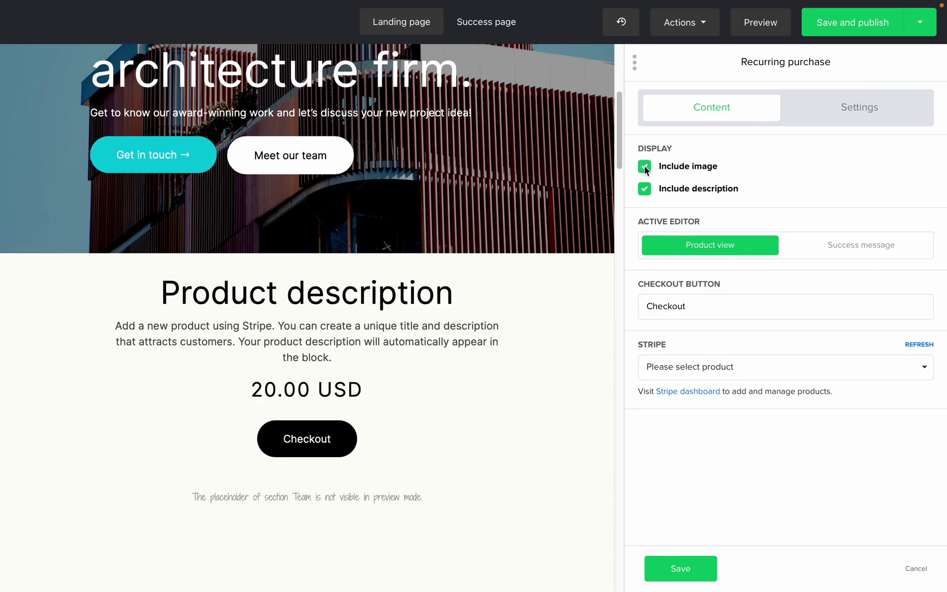
{"action": "left_click", "coordinate": [643, 193]}
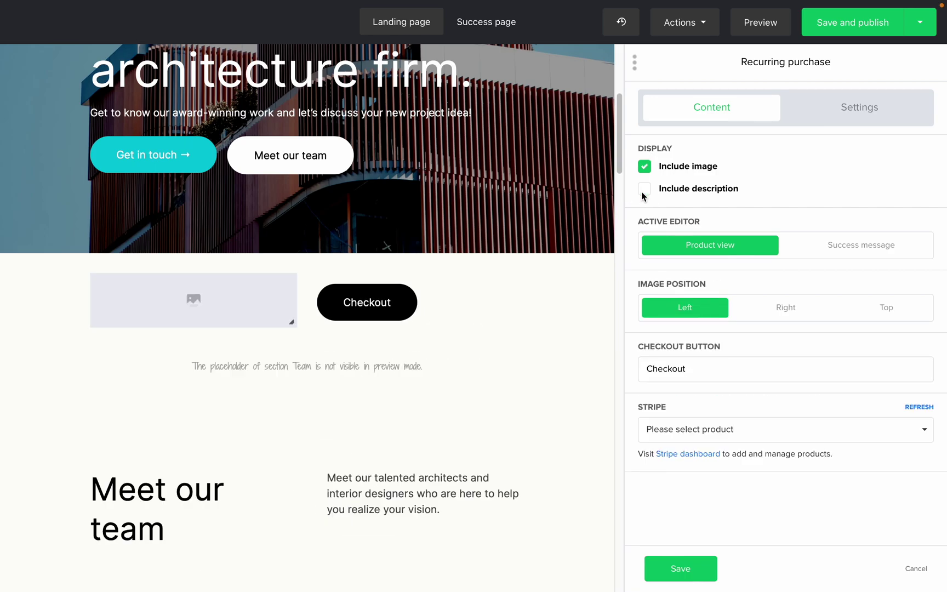
{"action": "left_click", "coordinate": [643, 193]}
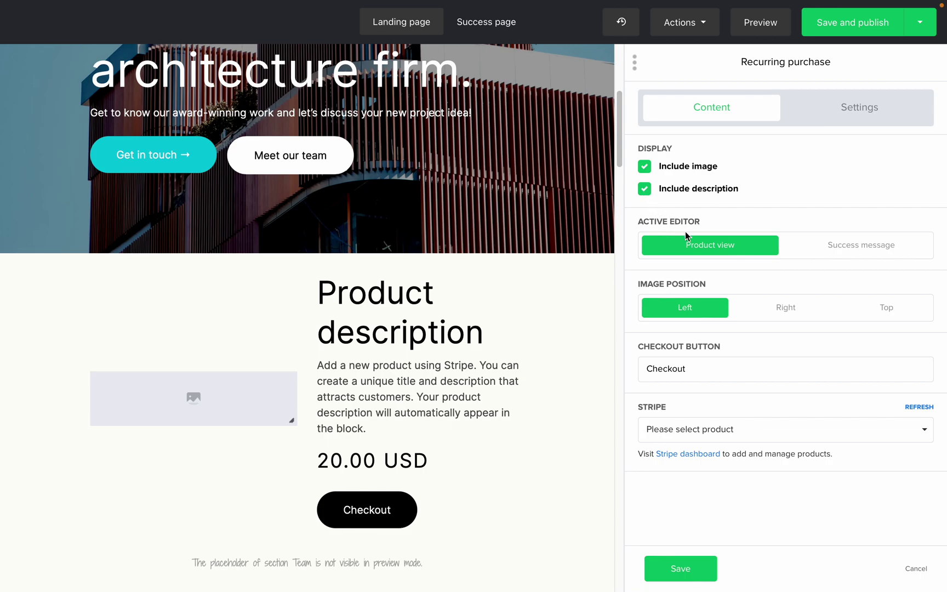
{"action": "left_click", "coordinate": [839, 250]}
{"action": "mouse_move", "coordinate": [439, 277]}
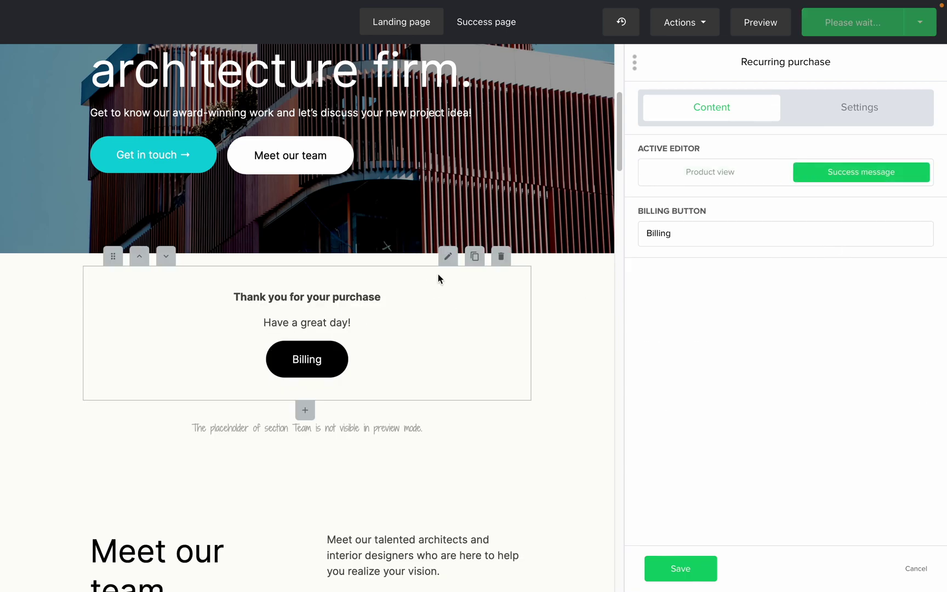
{"action": "left_click_drag", "start_coordinate": [346, 295], "coordinate": [356, 316]}
{"action": "left_click_drag", "start_coordinate": [675, 232], "coordinate": [640, 233]}
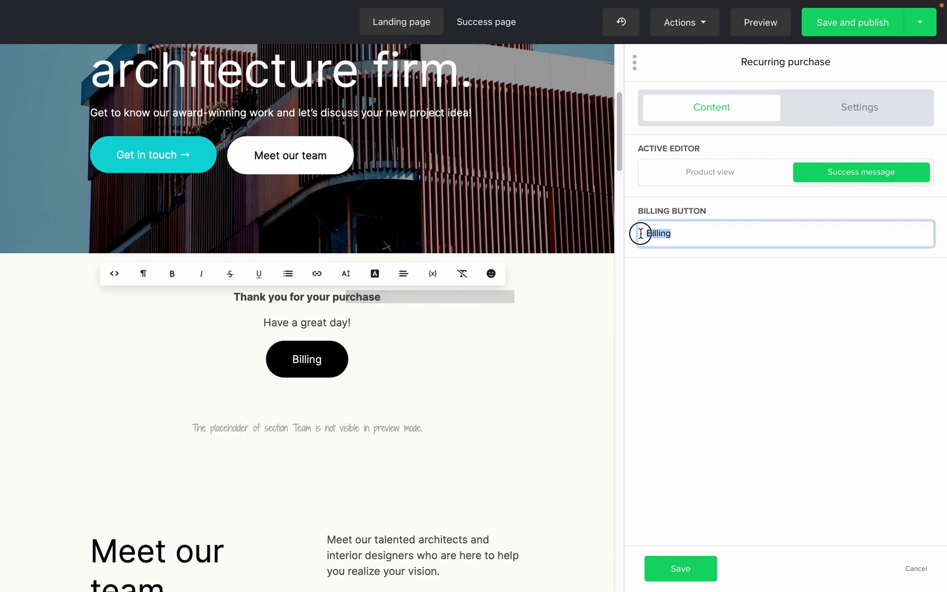
{"action": "left_click", "coordinate": [703, 171]}
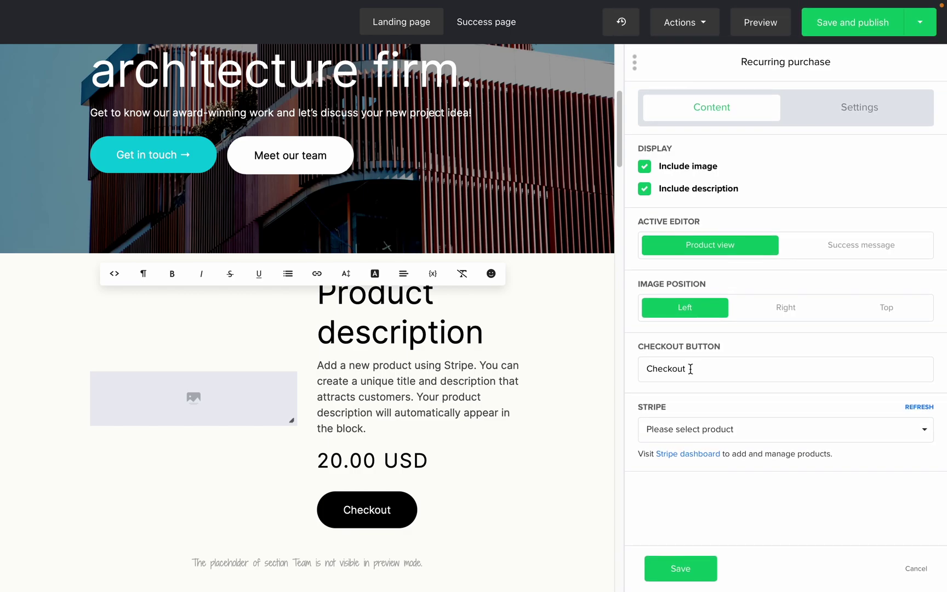
Step: Sell the Demo Newsletter Subscription product, leaving both after-checkout and cancel actions at None
{"action": "left_click", "coordinate": [745, 429]}
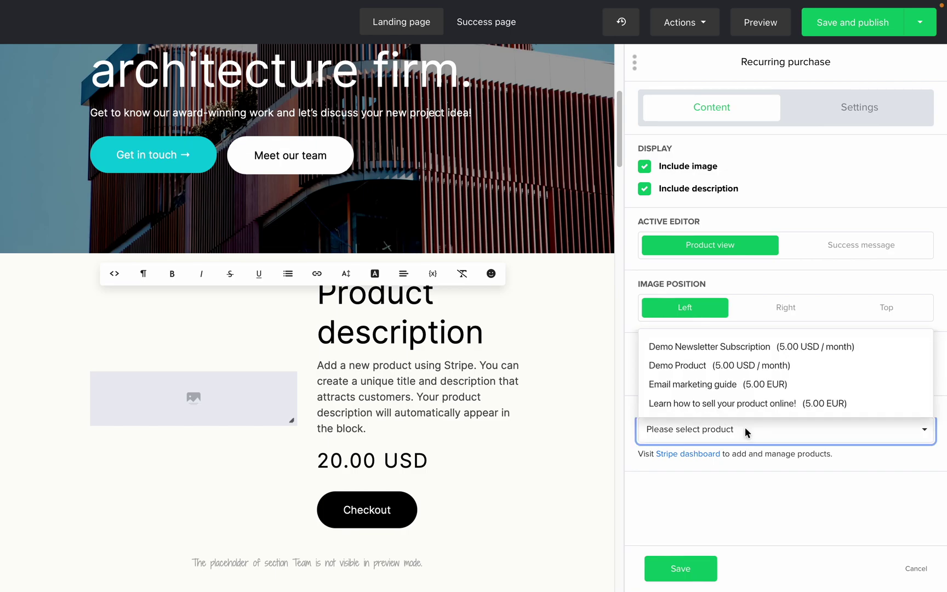
{"action": "left_click", "coordinate": [793, 344]}
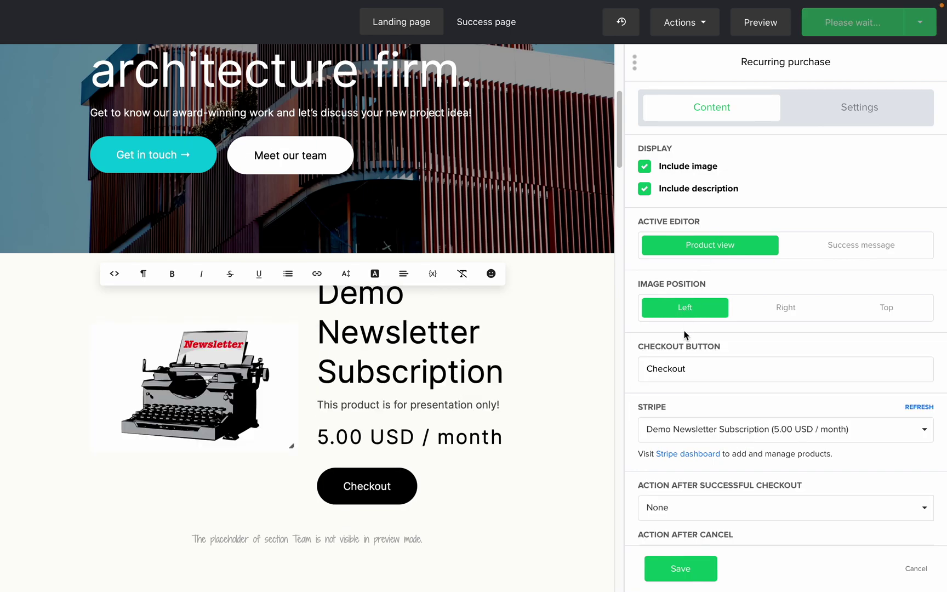
{"action": "scroll", "coordinate": [695, 458], "scroll_direction": "down", "scroll_amount": 1}
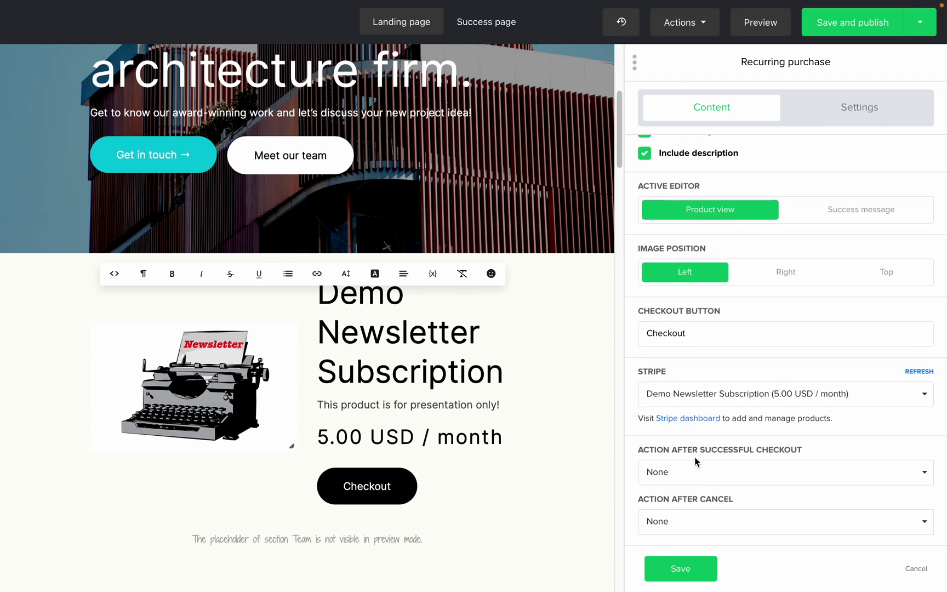
{"action": "left_click", "coordinate": [708, 477]}
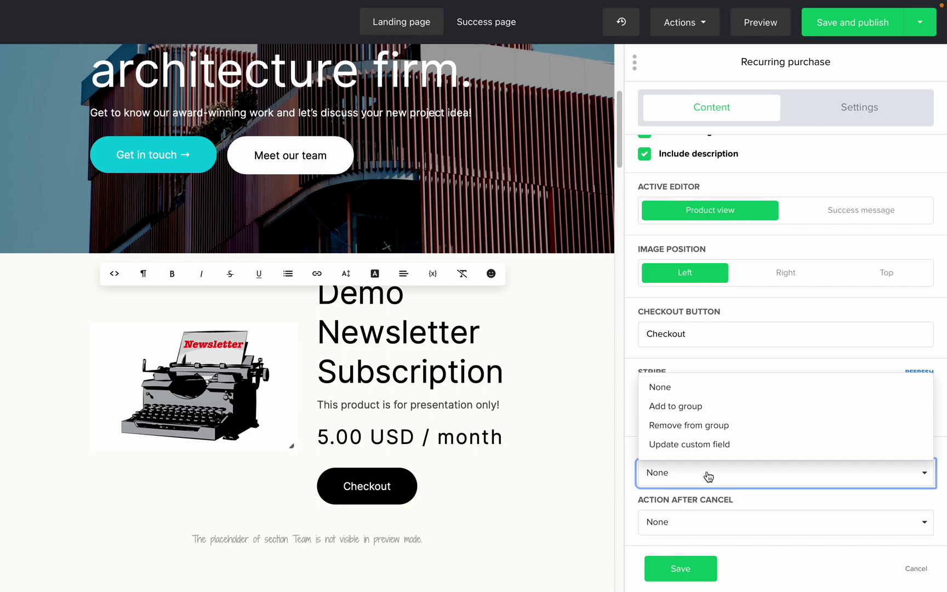
{"action": "left_click", "coordinate": [695, 522]}
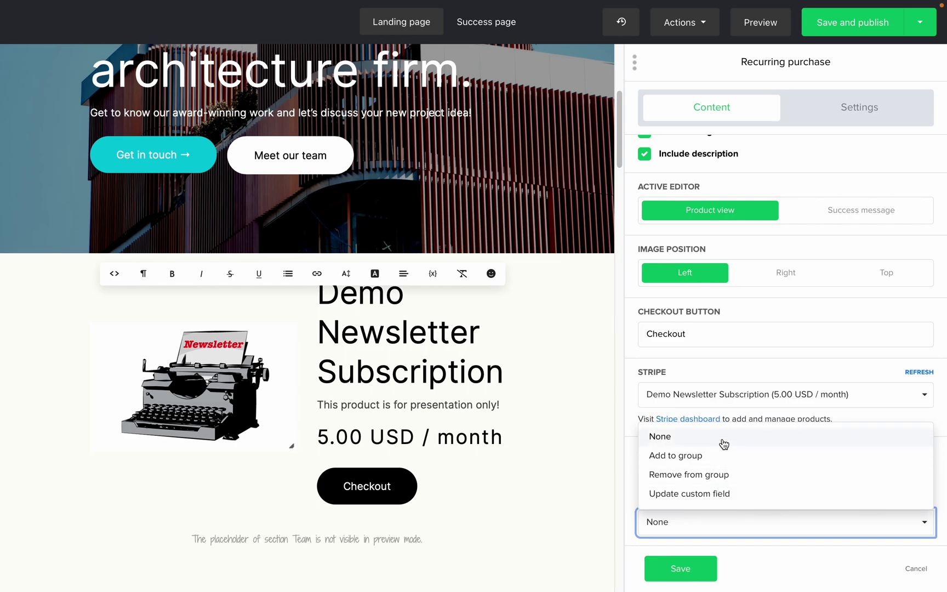
{"action": "left_click", "coordinate": [721, 534]}
Step: Apply the block's settings to all recurring purchase blocks, including newly added ones, and save
{"action": "left_click", "coordinate": [865, 109]}
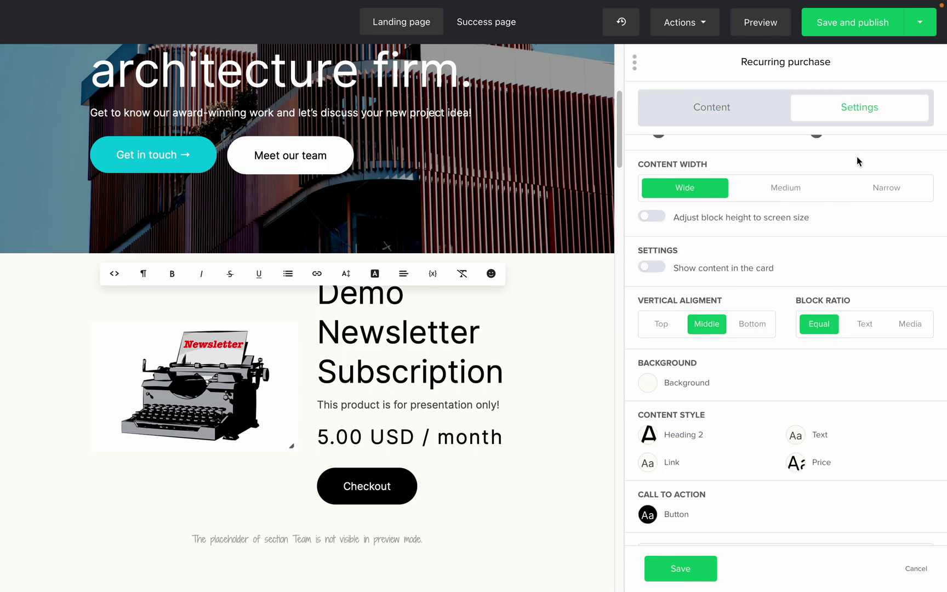
{"action": "scroll", "coordinate": [858, 162], "scroll_direction": "up", "scroll_amount": 2}
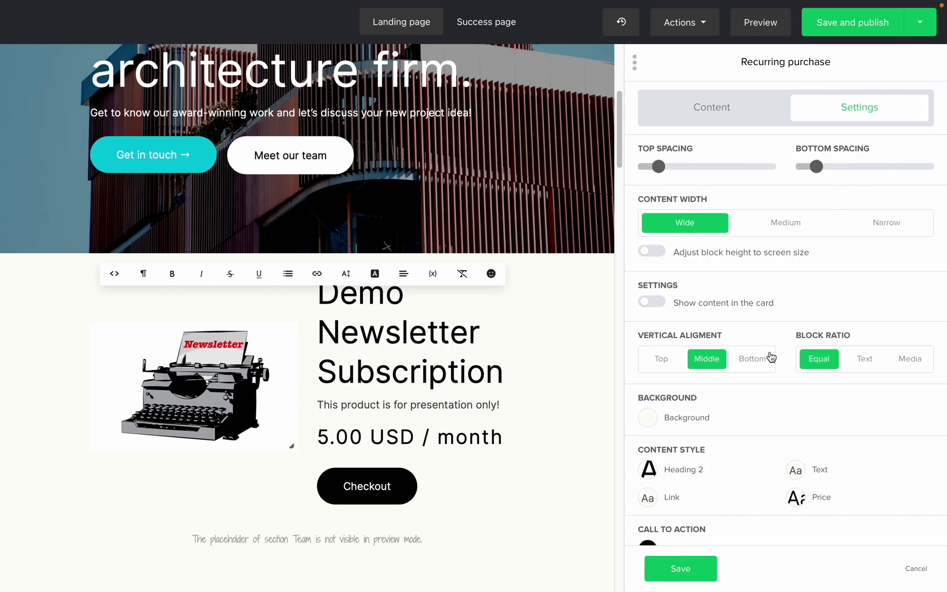
{"action": "scroll", "coordinate": [772, 373], "scroll_direction": "down", "scroll_amount": 4}
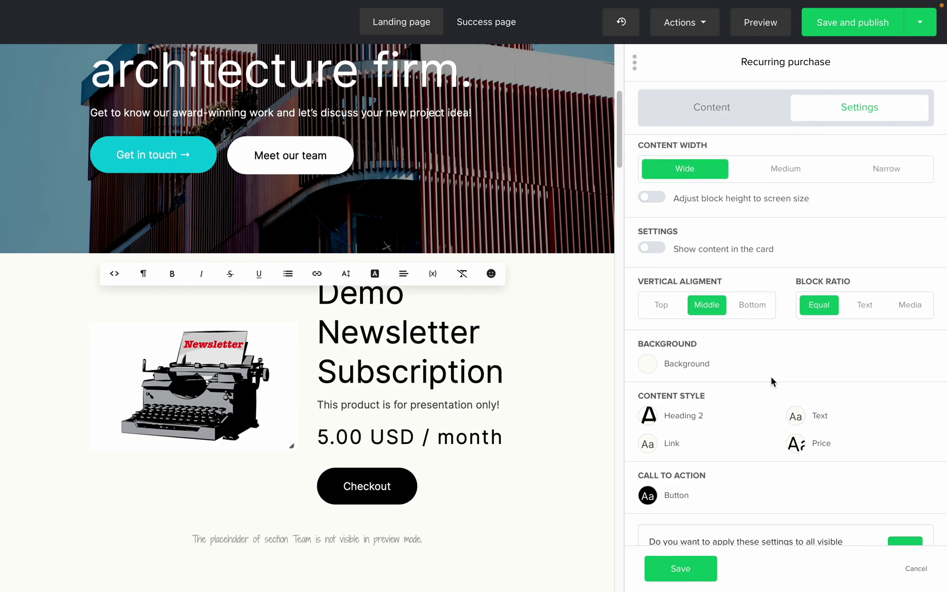
{"action": "scroll", "coordinate": [772, 381], "scroll_direction": "down", "scroll_amount": 1}
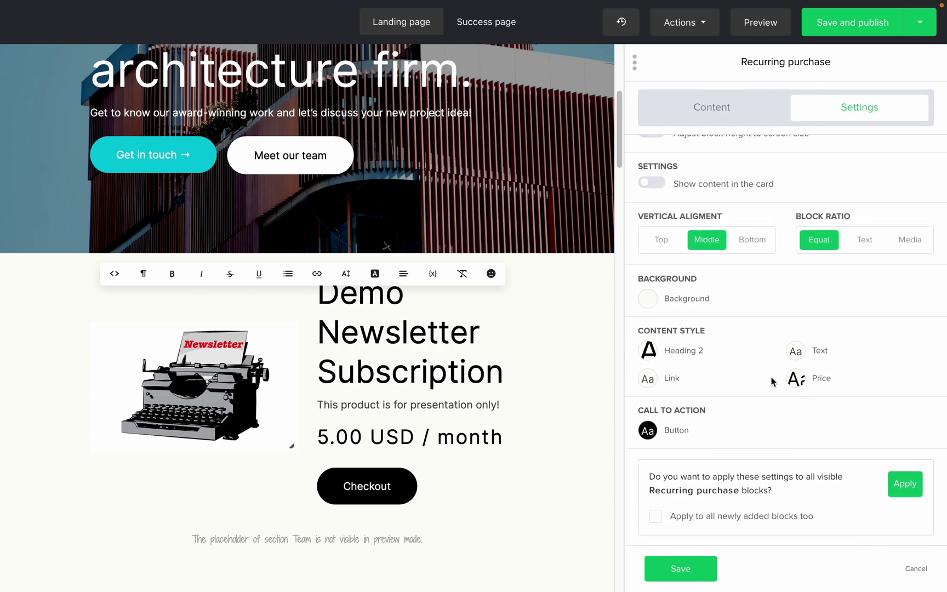
{"action": "left_click", "coordinate": [656, 518]}
{"action": "left_click", "coordinate": [896, 483]}
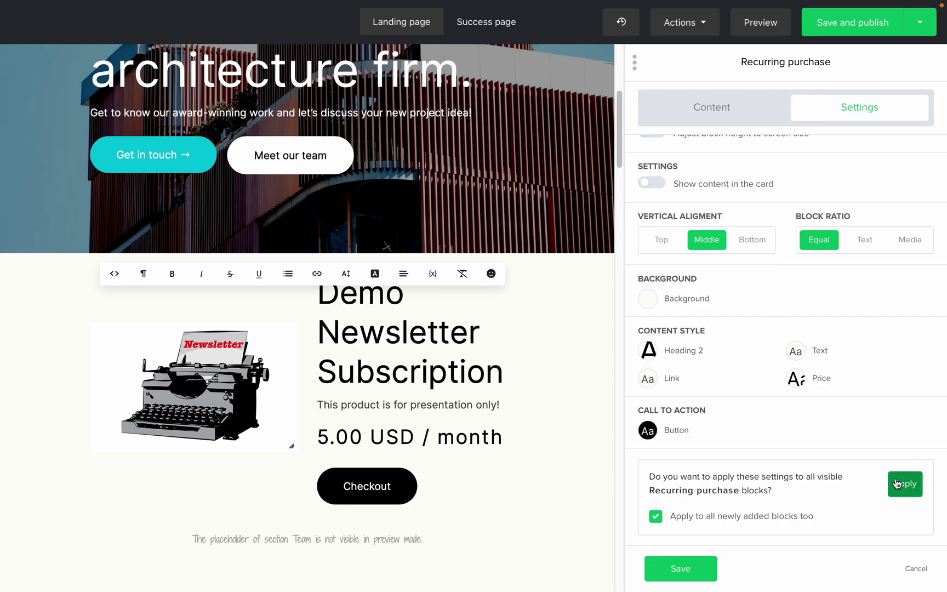
{"action": "left_click", "coordinate": [690, 570]}
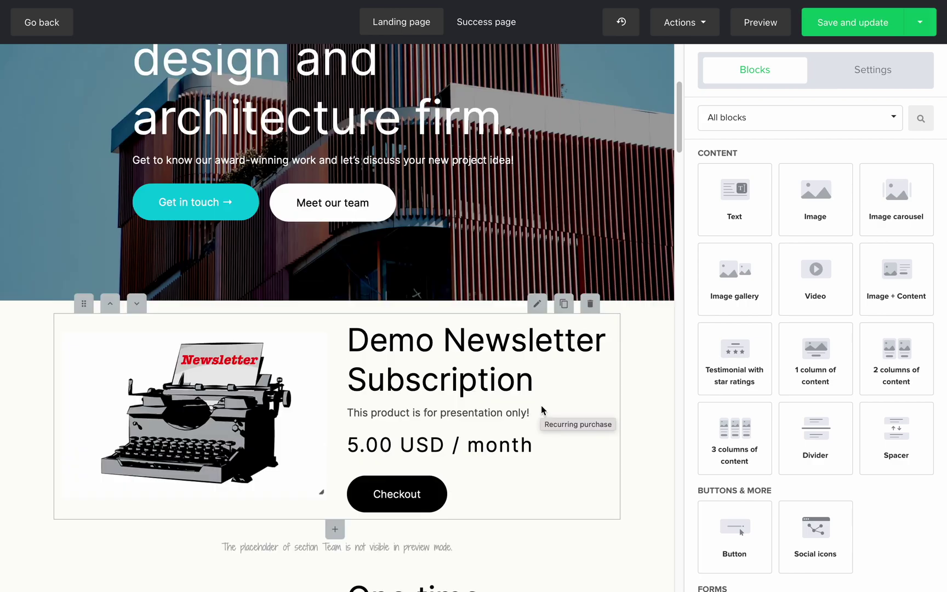
Step: Filter blocks to Products and subscriptions and drag a One-time purchase block below the hero
{"action": "left_click", "coordinate": [846, 122]}
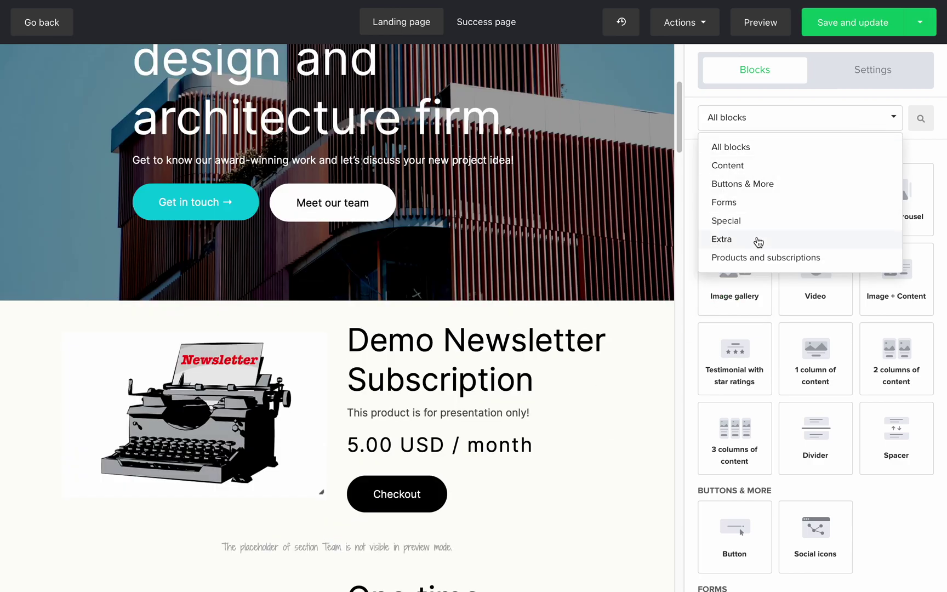
{"action": "left_click", "coordinate": [756, 258]}
{"action": "left_click_drag", "start_coordinate": [742, 199], "coordinate": [545, 317]}
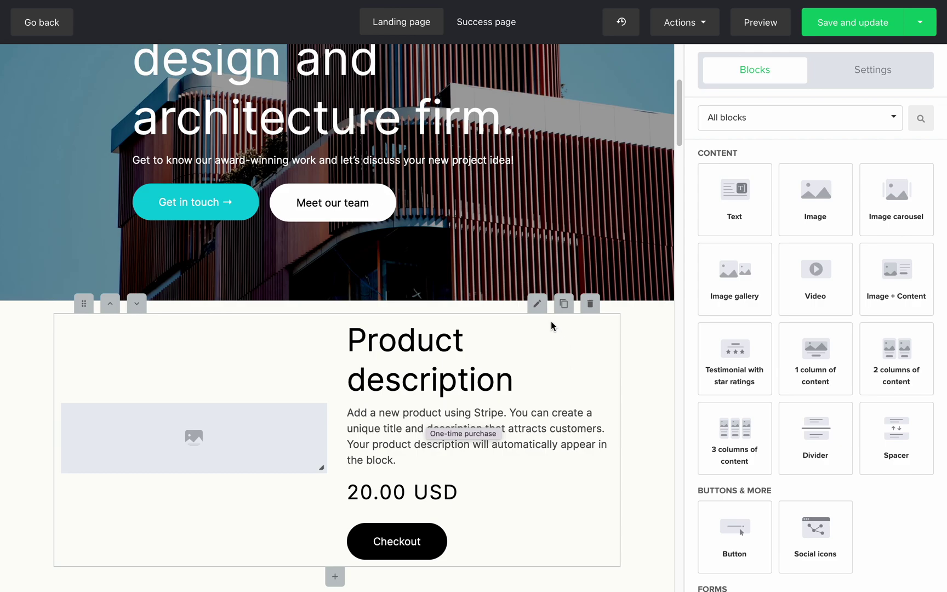
{"action": "left_click", "coordinate": [539, 312]}
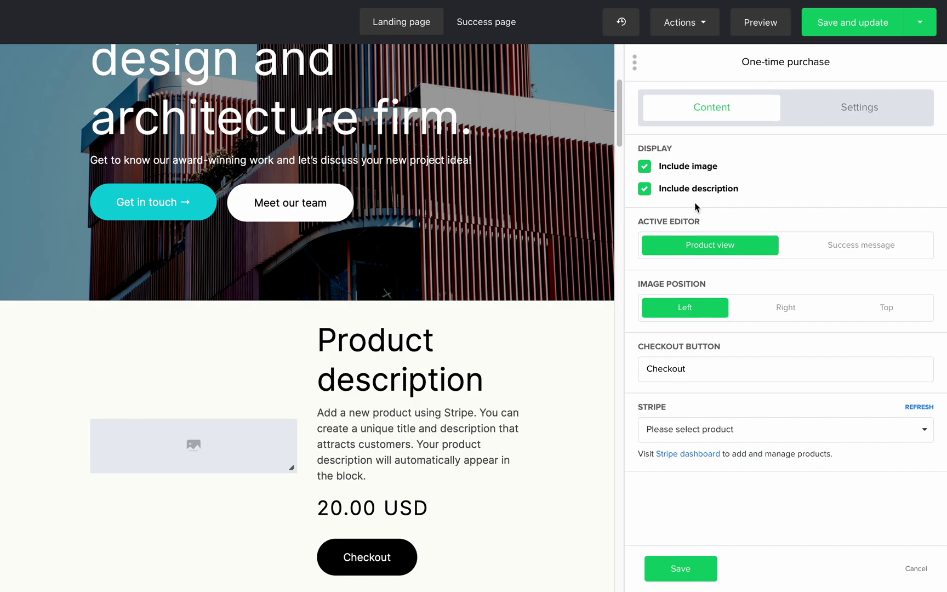
Step: Inspect the one-time block's success message download URL field, then delete the block
{"action": "left_click", "coordinate": [856, 249]}
{"action": "left_click", "coordinate": [768, 216]}
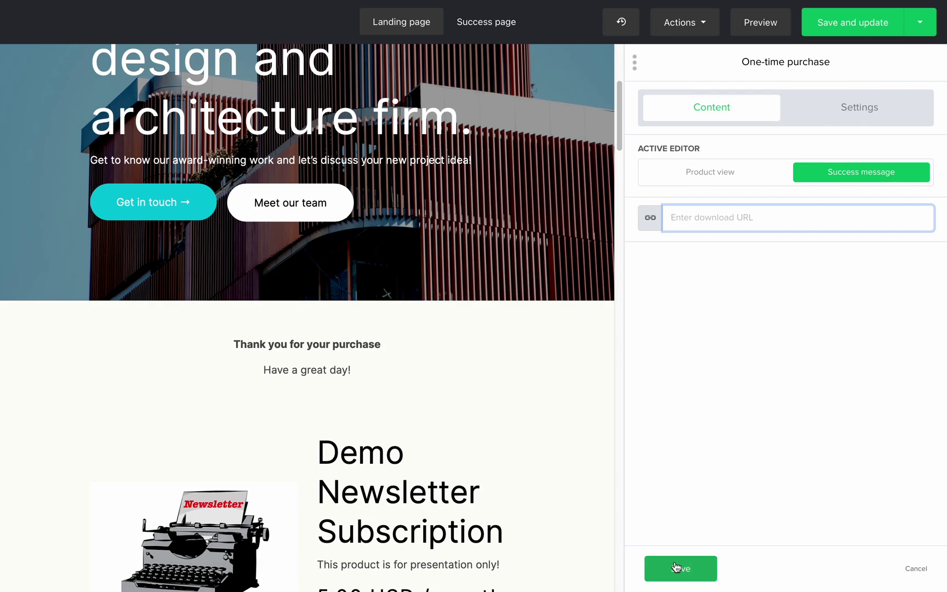
{"action": "left_click", "coordinate": [485, 409]}
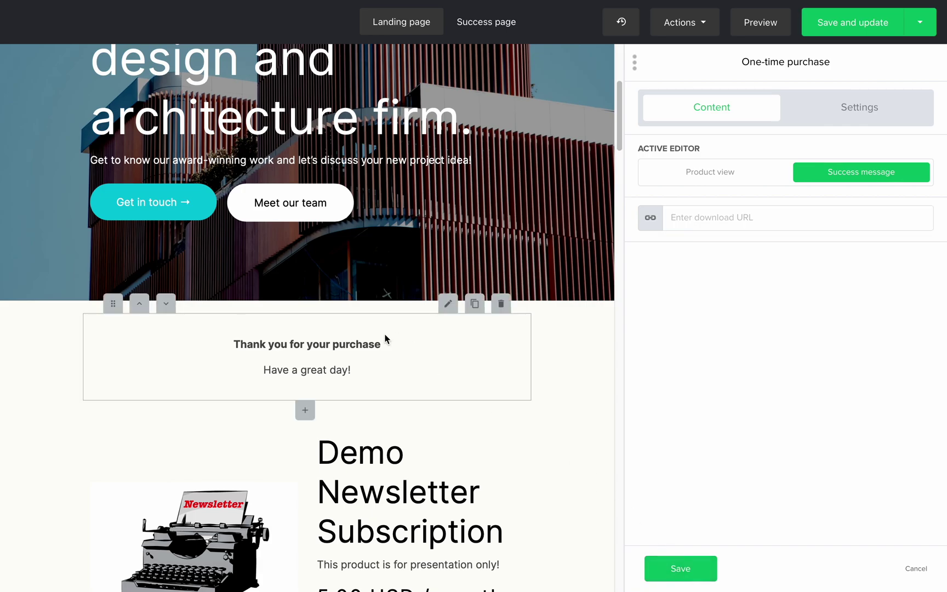
{"action": "left_click", "coordinate": [501, 303]}
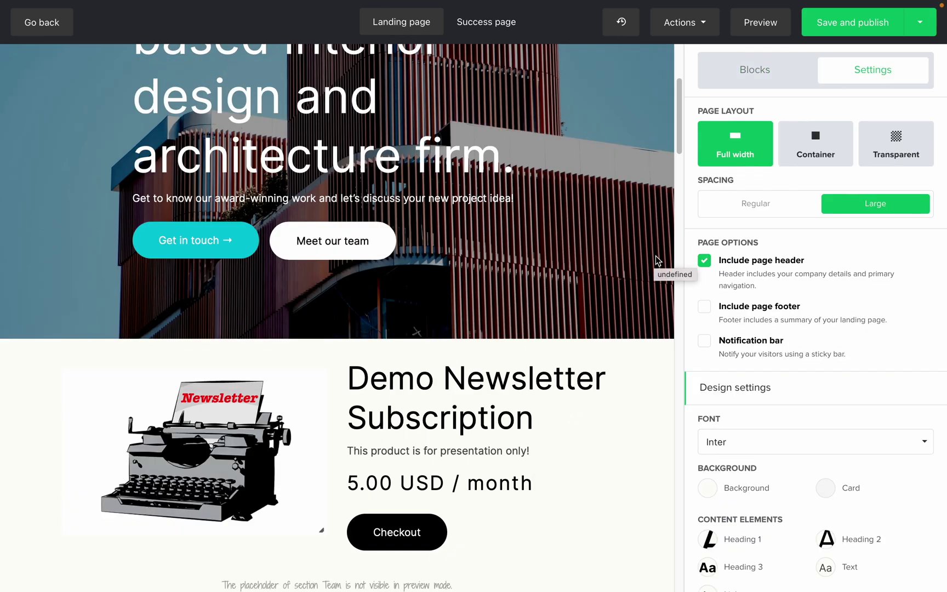
Step: Save and publish the Stripe Block Demo landing page
{"action": "left_click", "coordinate": [842, 23]}
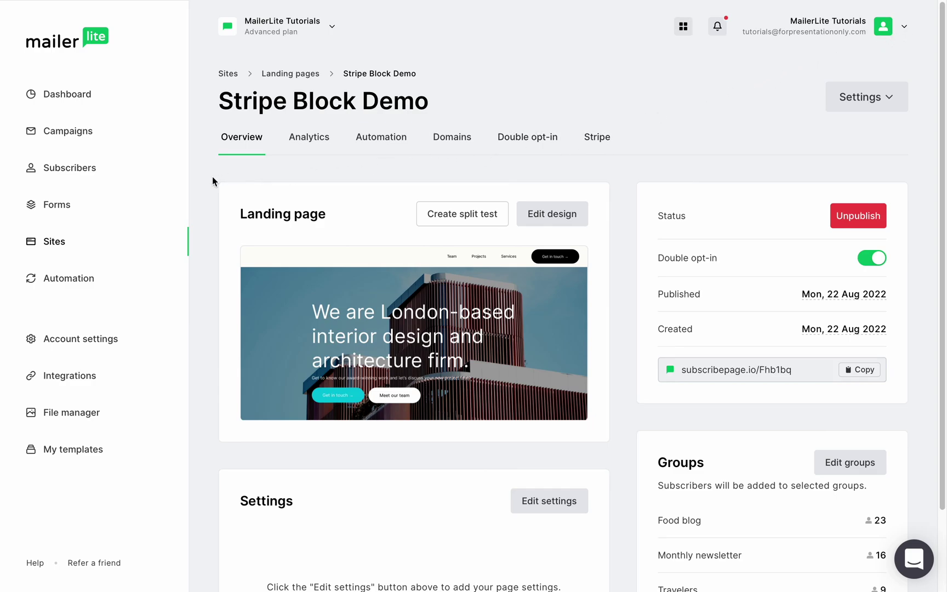
Step: Reopen the Stripe Block Demo overview from Sites and view its Stripe emails report
{"action": "left_click", "coordinate": [53, 244]}
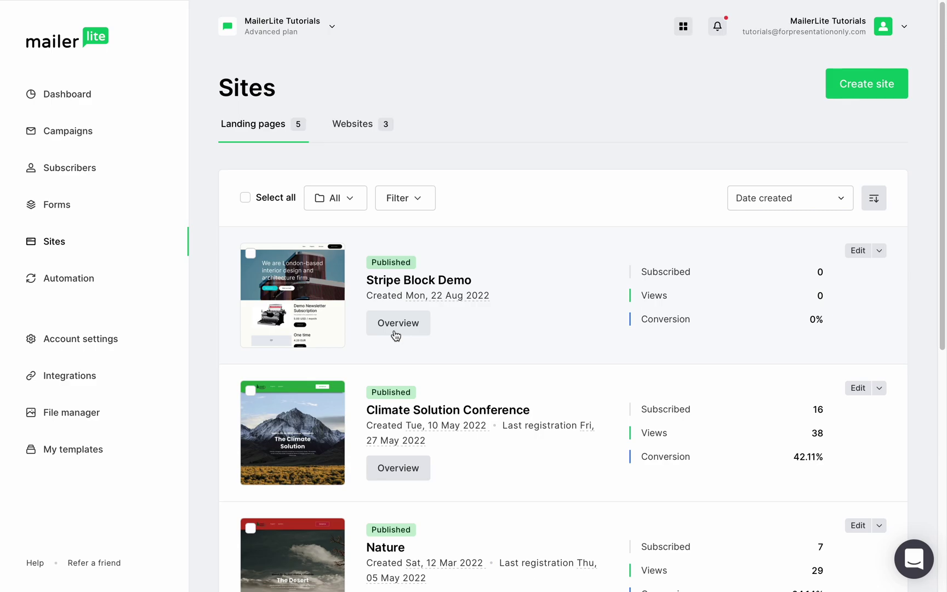
{"action": "left_click", "coordinate": [396, 336]}
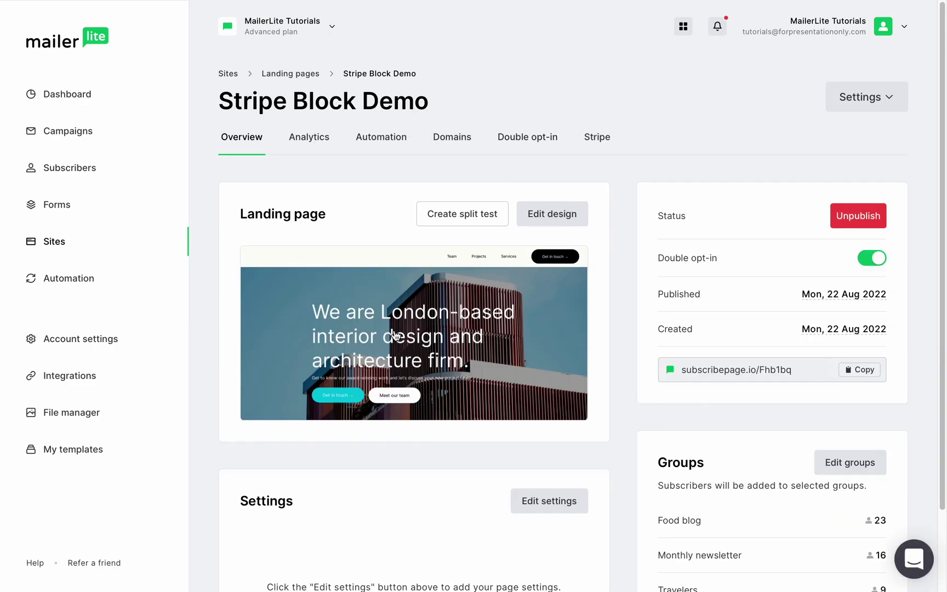
{"action": "left_click", "coordinate": [585, 139]}
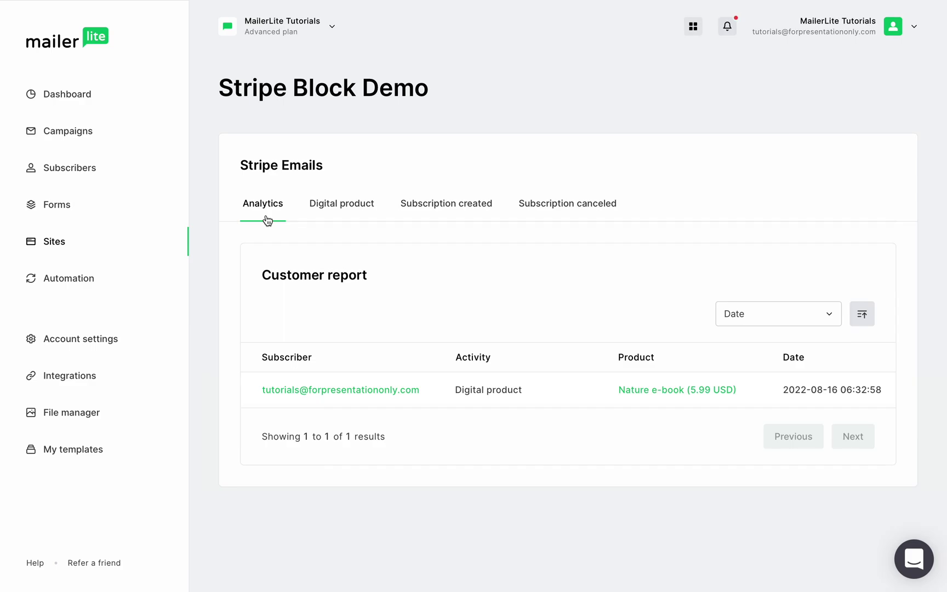
Step: Open the Digital product email and inspect its Subject and Sender settings without changing them
{"action": "left_click", "coordinate": [334, 209]}
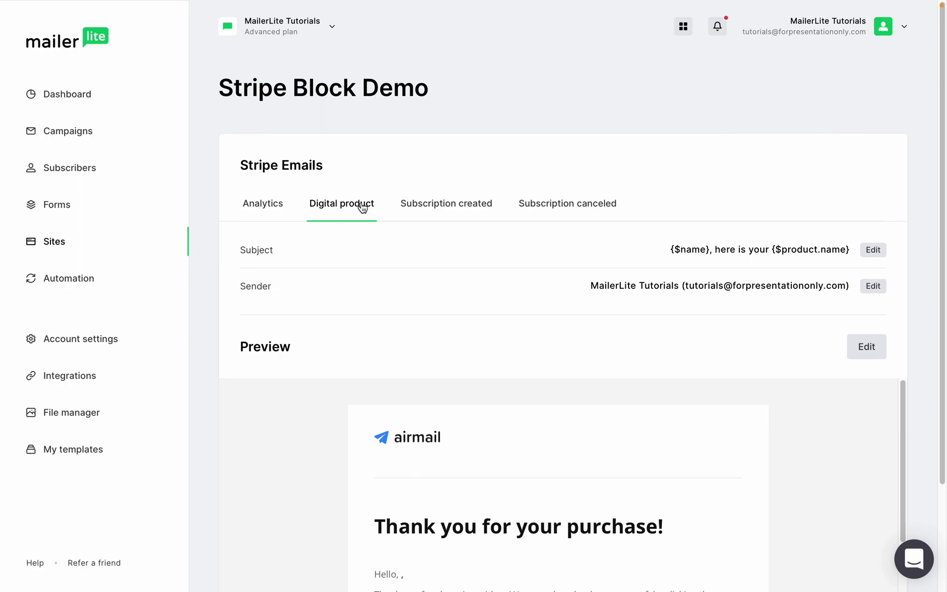
{"action": "left_click", "coordinate": [874, 250]}
{"action": "left_click", "coordinate": [612, 187]}
{"action": "left_click", "coordinate": [875, 287]}
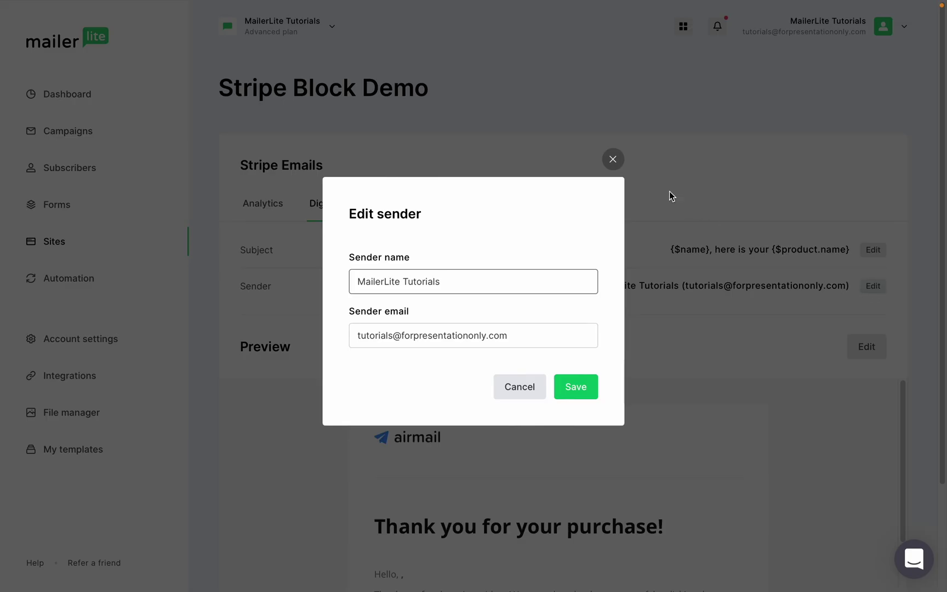
{"action": "left_click", "coordinate": [616, 163]}
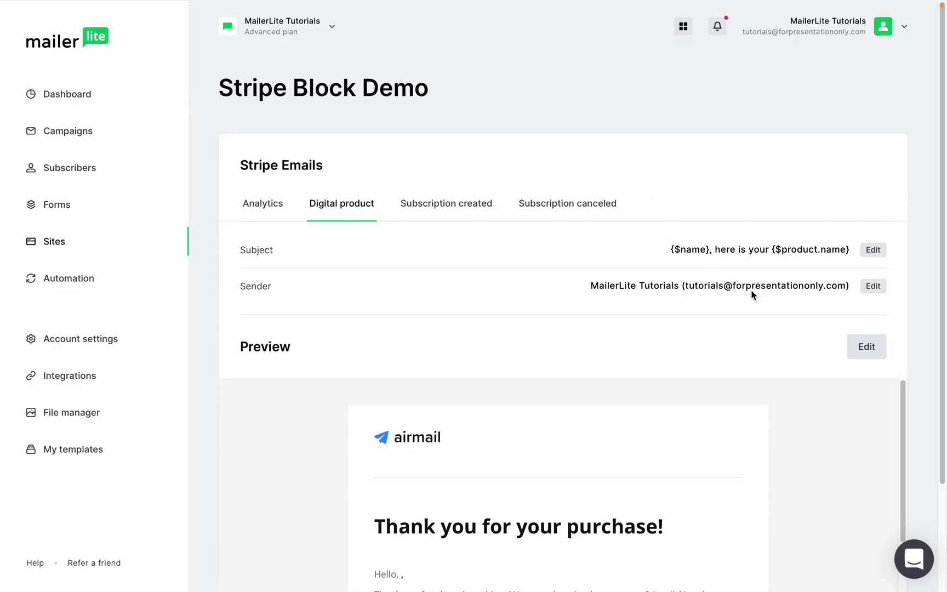
Step: Inspect the Digital product purchase email's heading and {$name}/{$product.name} body text, then exit the editor
{"action": "left_click", "coordinate": [868, 349]}
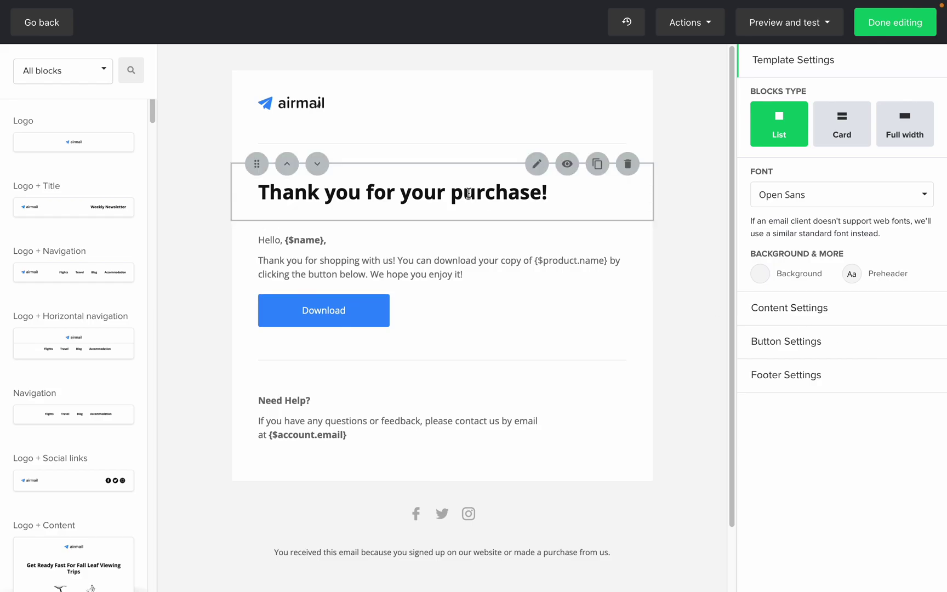
{"action": "left_click", "coordinate": [536, 164]}
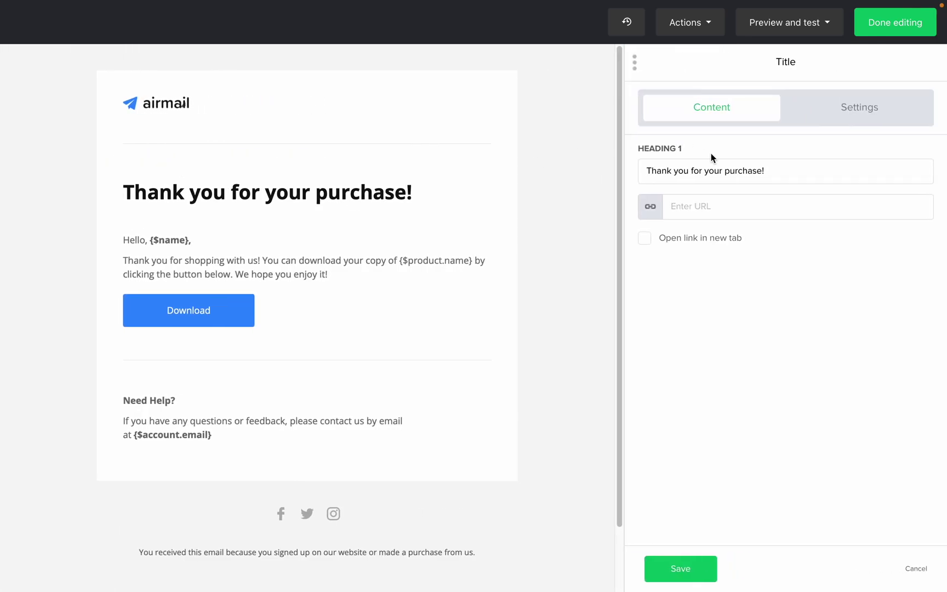
{"action": "left_click", "coordinate": [402, 220]}
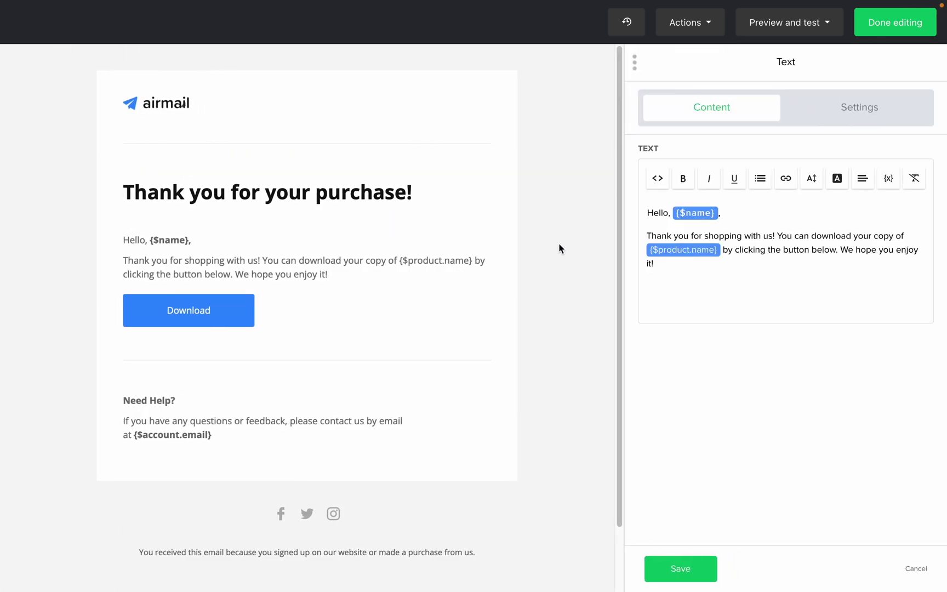
{"action": "left_click", "coordinate": [877, 26]}
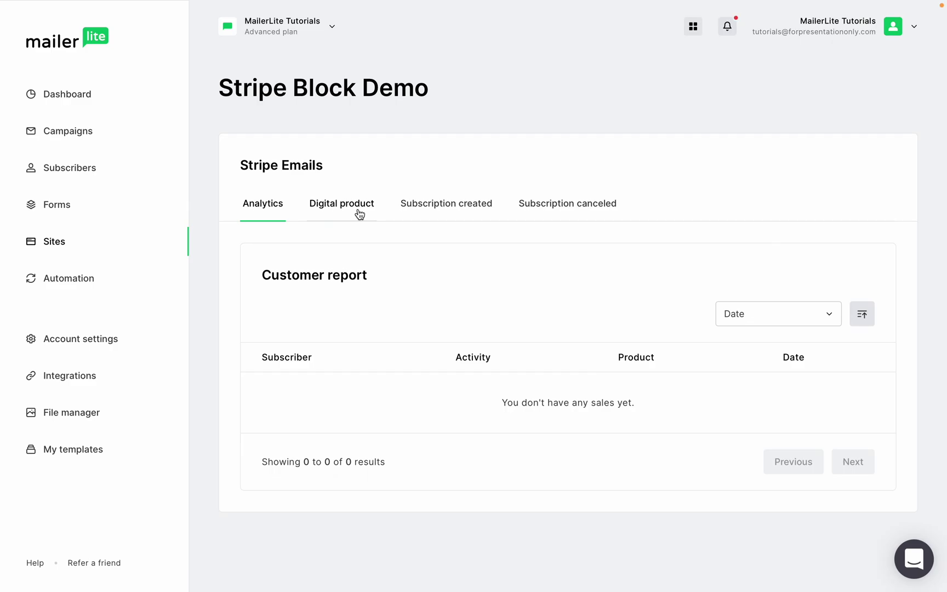
Step: Check the Subscription created email's 'Order confirmation' subject and sender, leaving both unchanged
{"action": "left_click", "coordinate": [470, 212]}
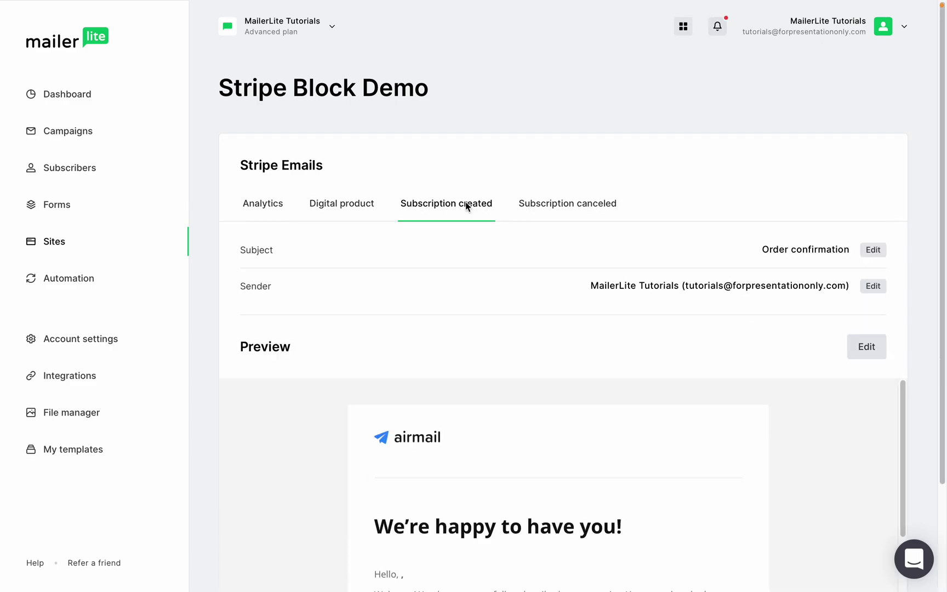
{"action": "left_click", "coordinate": [875, 251]}
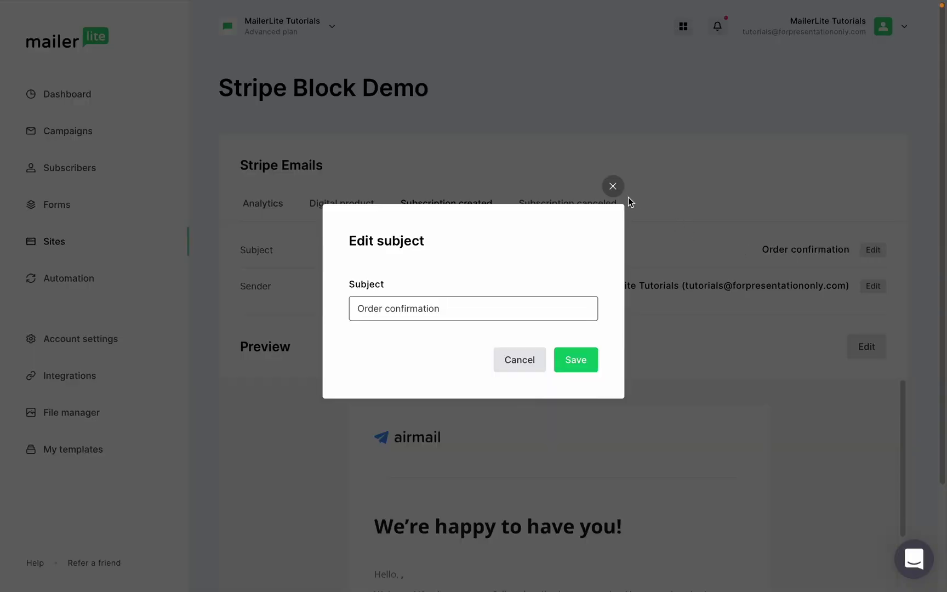
{"action": "left_click", "coordinate": [611, 187]}
{"action": "left_click", "coordinate": [874, 287]}
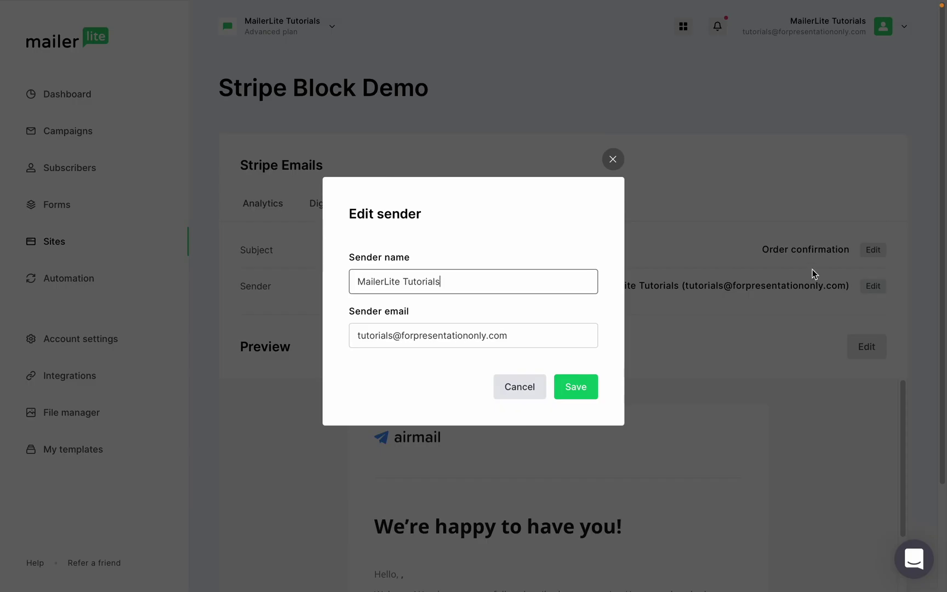
{"action": "left_click", "coordinate": [611, 159]}
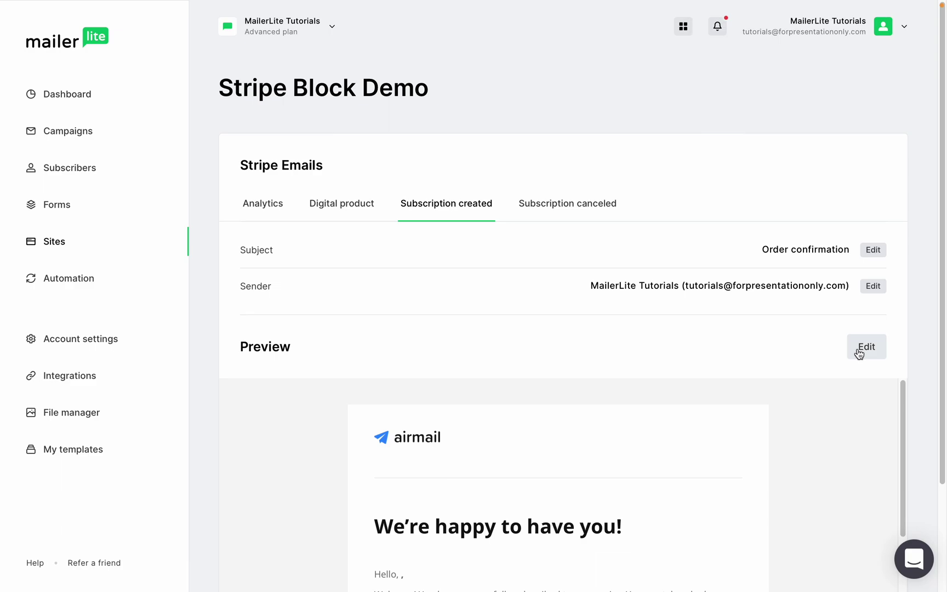